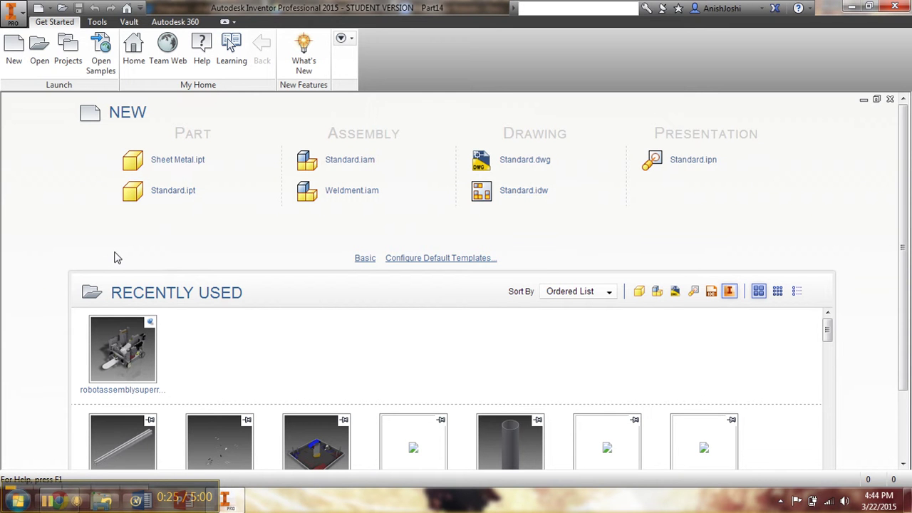
Create a new part from the Standard.ipt template and start a 3D sketch in it.
{"action": "left_click", "coordinate": [174, 192]}
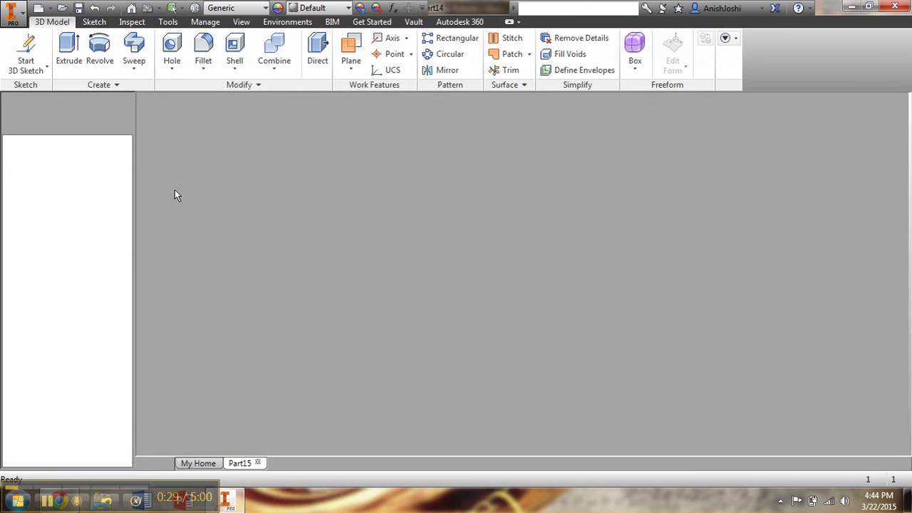
{"action": "left_click", "coordinate": [26, 68]}
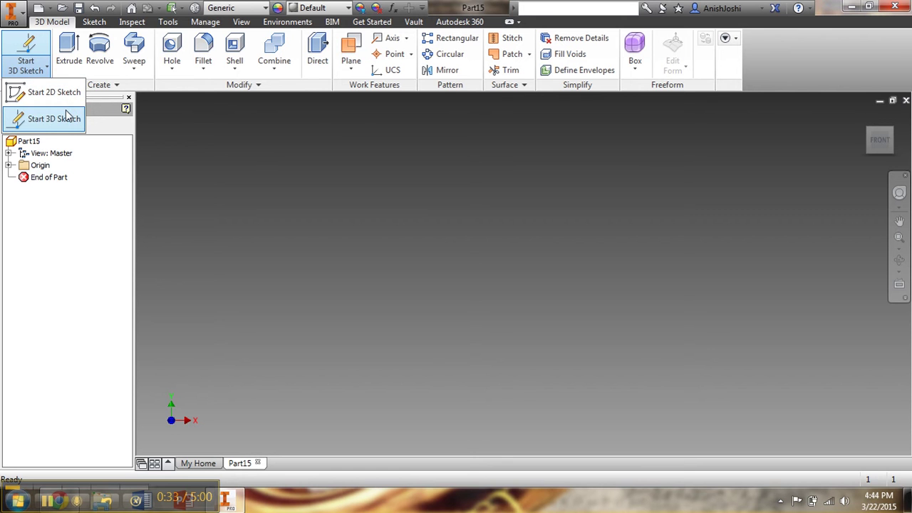
{"action": "left_click", "coordinate": [66, 116]}
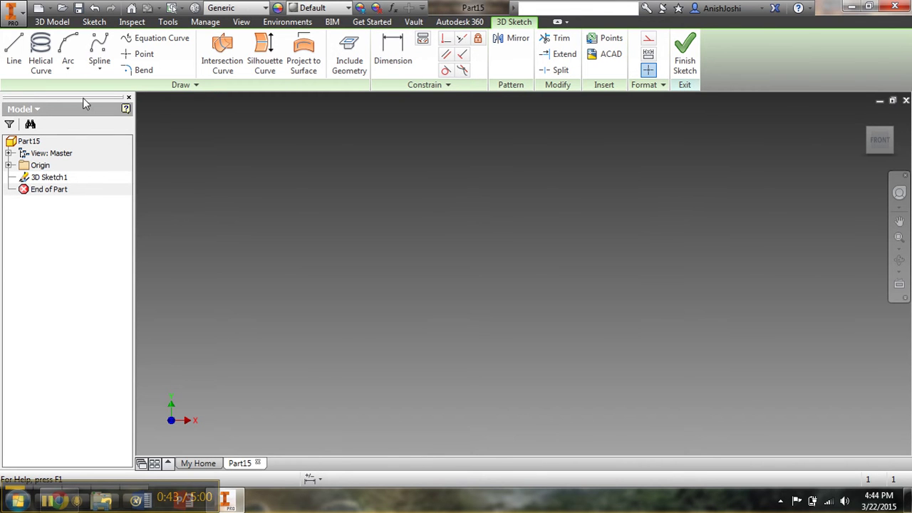
Sketch an open zigzag chain of four connected lines around the middle of the view with the Line tool.
{"action": "left_click", "coordinate": [13, 62]}
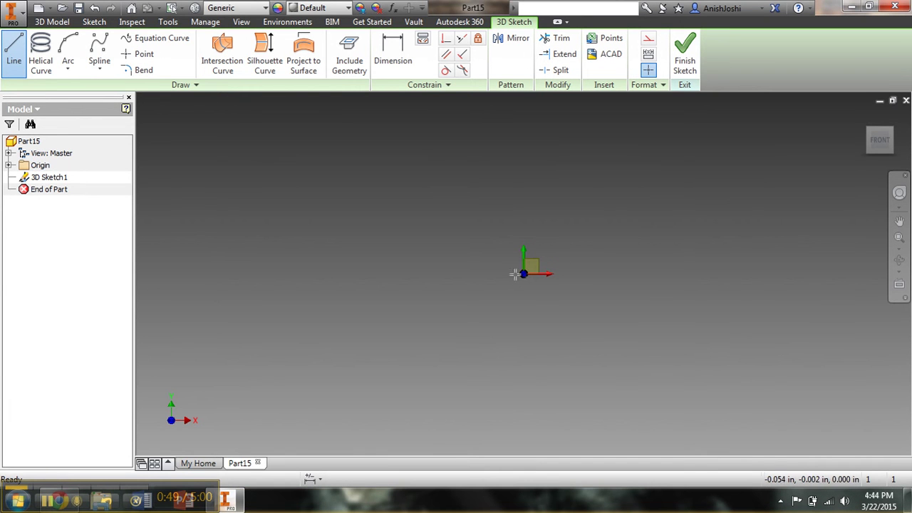
{"action": "left_click", "coordinate": [570, 248]}
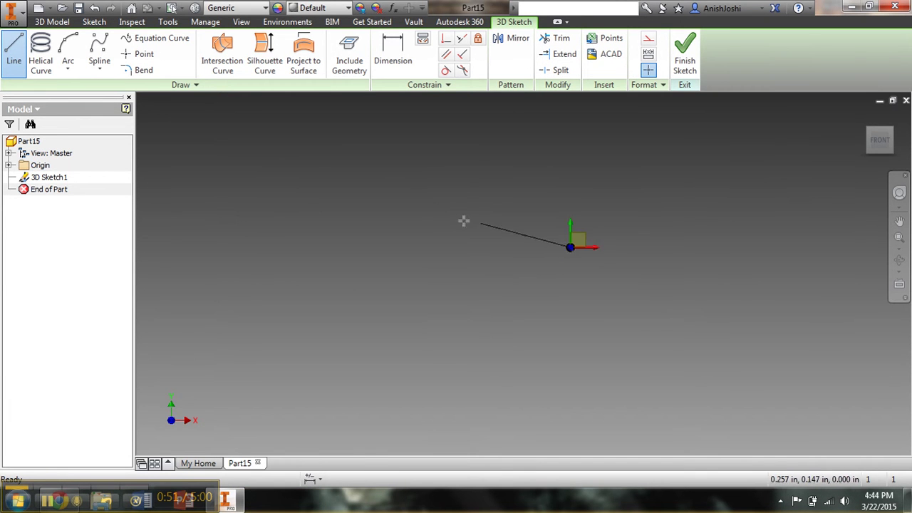
{"action": "left_click", "coordinate": [375, 212]}
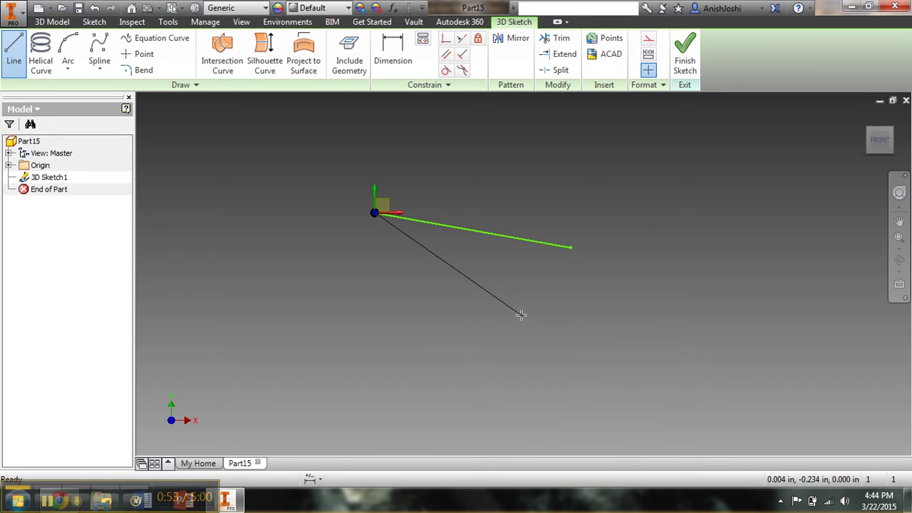
{"action": "left_click", "coordinate": [473, 338]}
{"action": "left_click", "coordinate": [628, 225]}
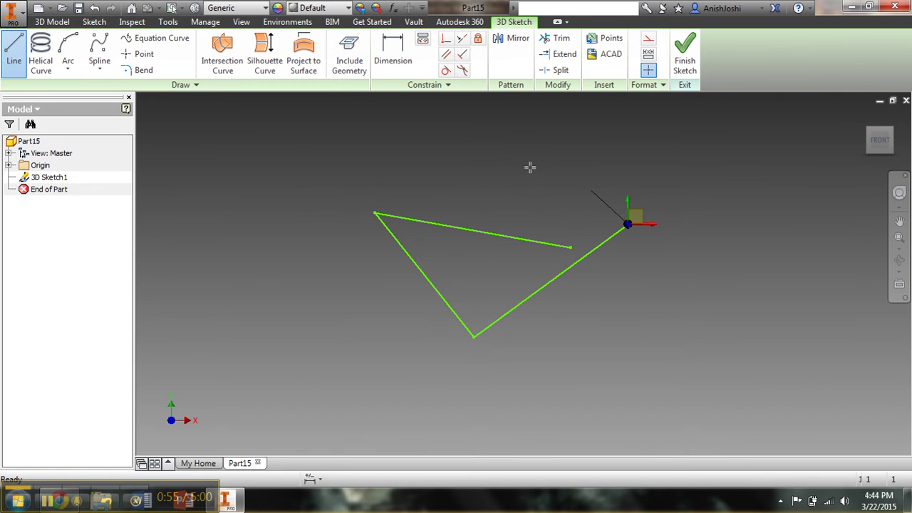
{"action": "left_click", "coordinate": [495, 164]}
{"action": "key", "text": "Escape"}
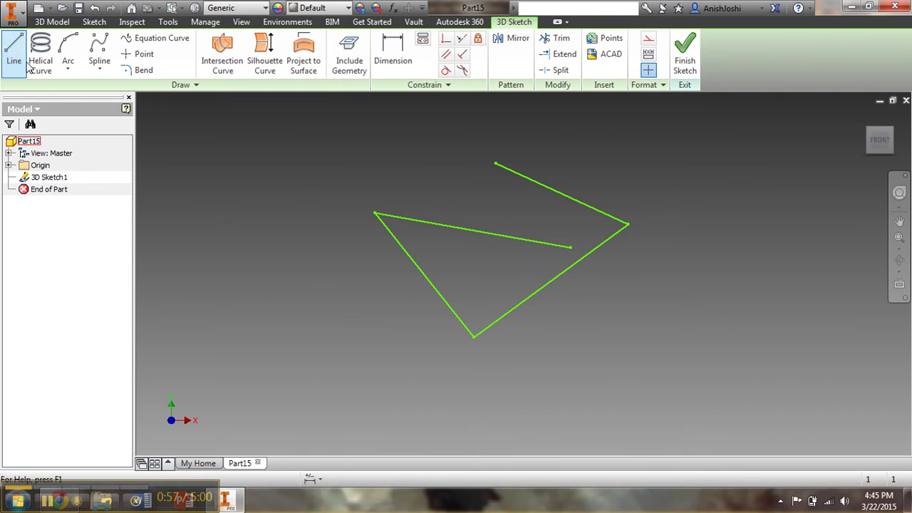
Draw a shallow, downward-bulging three-point arc to the right of the line chain.
{"action": "left_click", "coordinate": [68, 54]}
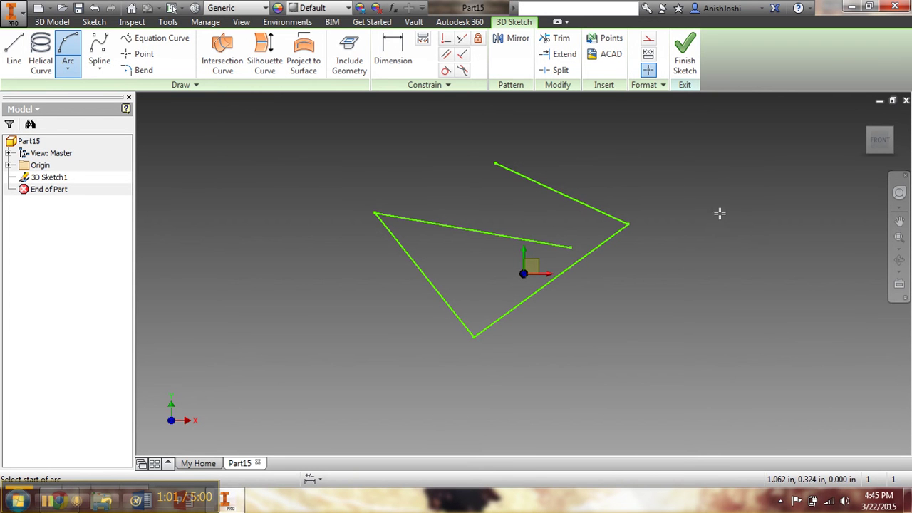
{"action": "left_click", "coordinate": [807, 238]}
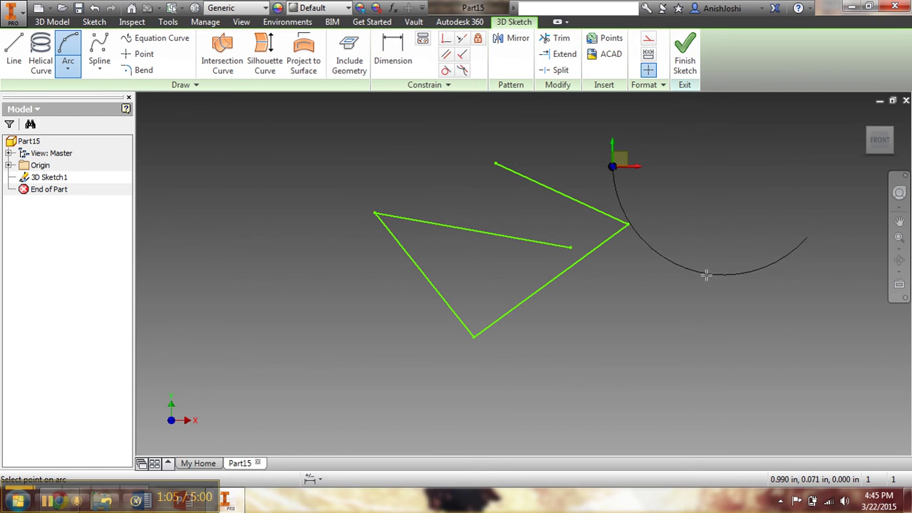
{"action": "left_click", "coordinate": [710, 238]}
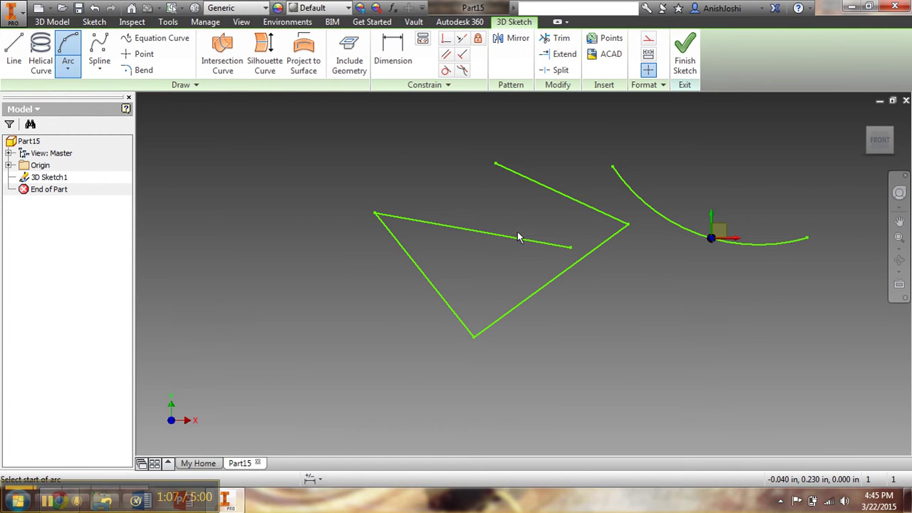
{"action": "left_click", "coordinate": [99, 51]}
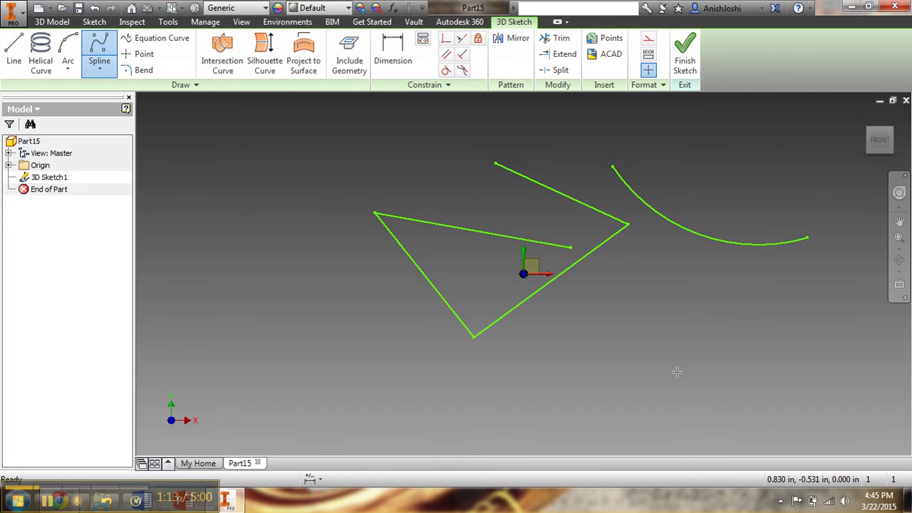
{"action": "left_click", "coordinate": [808, 239]}
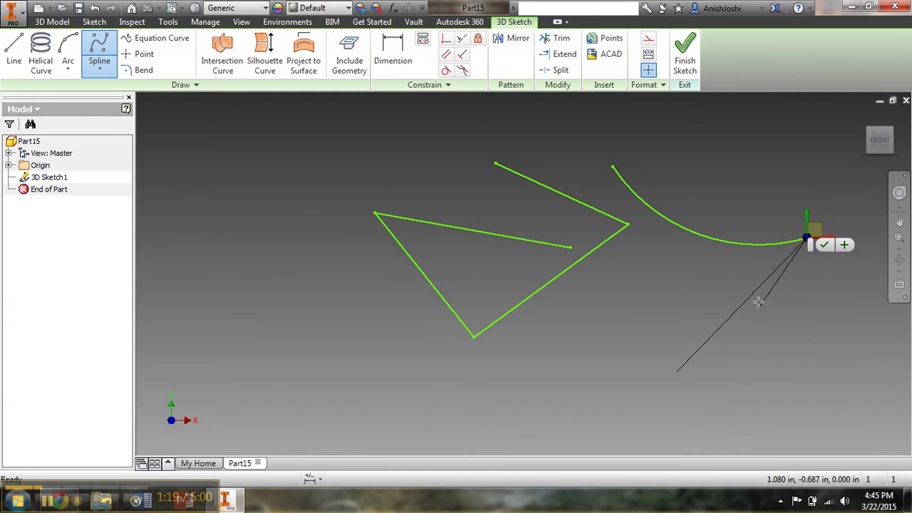
{"action": "left_click", "coordinate": [617, 167]}
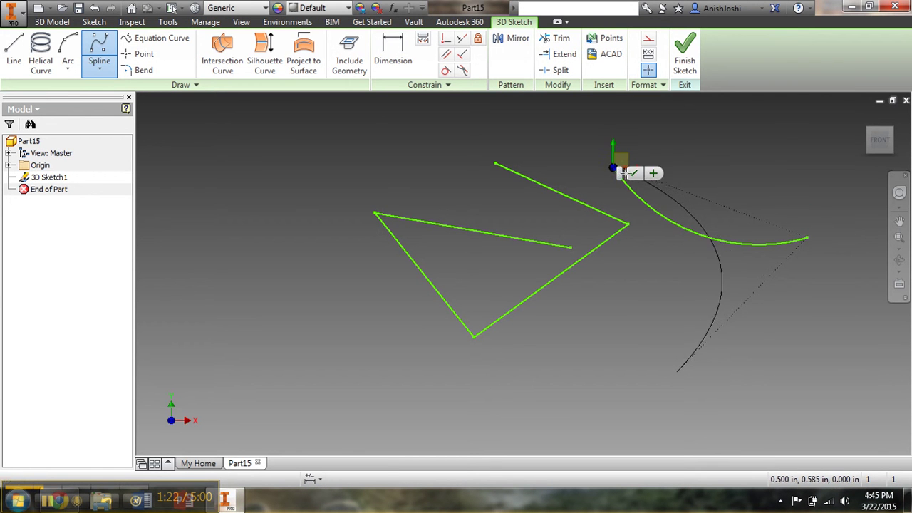
{"action": "left_click", "coordinate": [676, 372]}
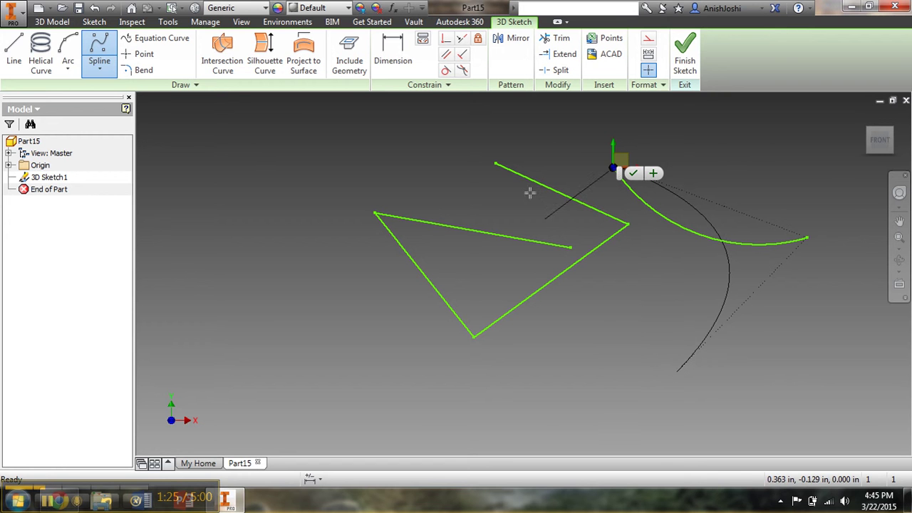
{"action": "left_click", "coordinate": [499, 164]}
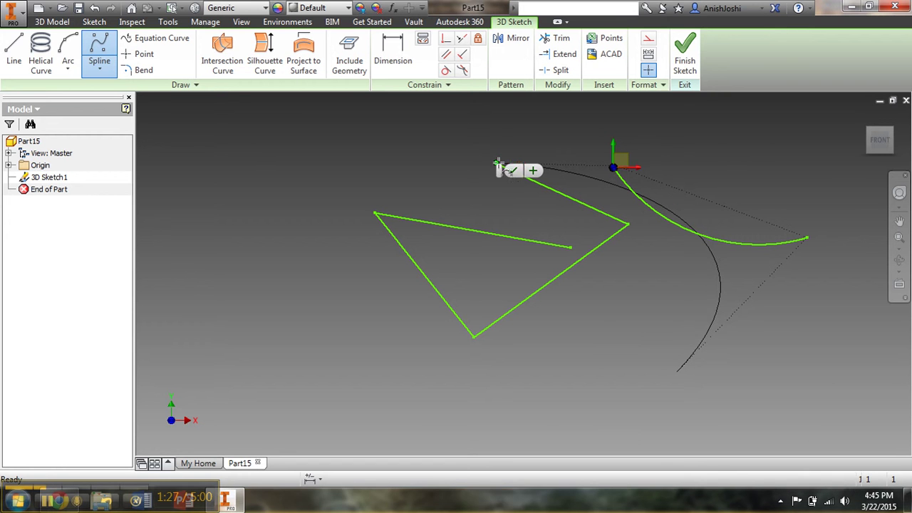
{"action": "left_click", "coordinate": [571, 247]}
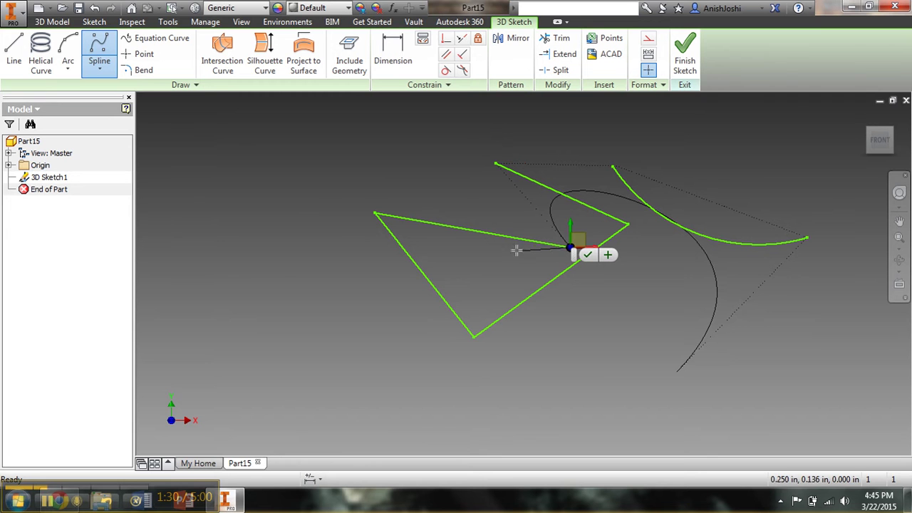
{"action": "left_click", "coordinate": [474, 337]}
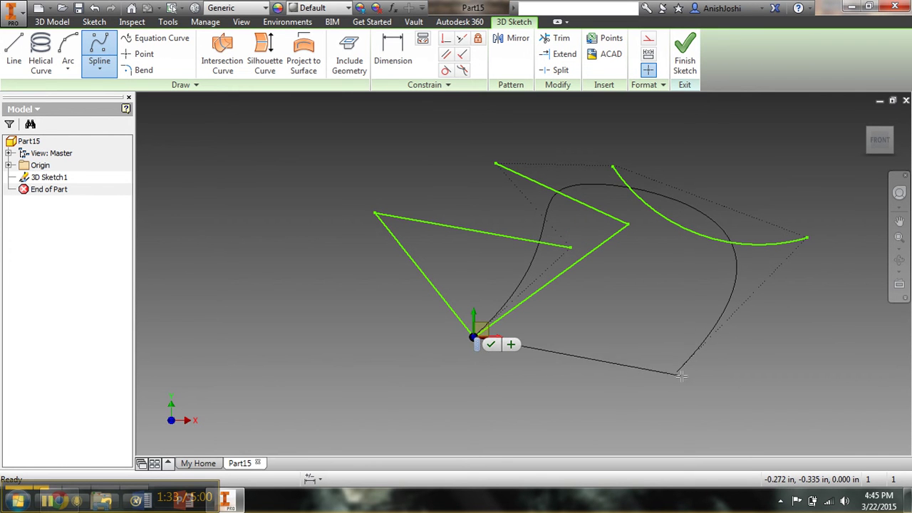
{"action": "left_click", "coordinate": [807, 238]}
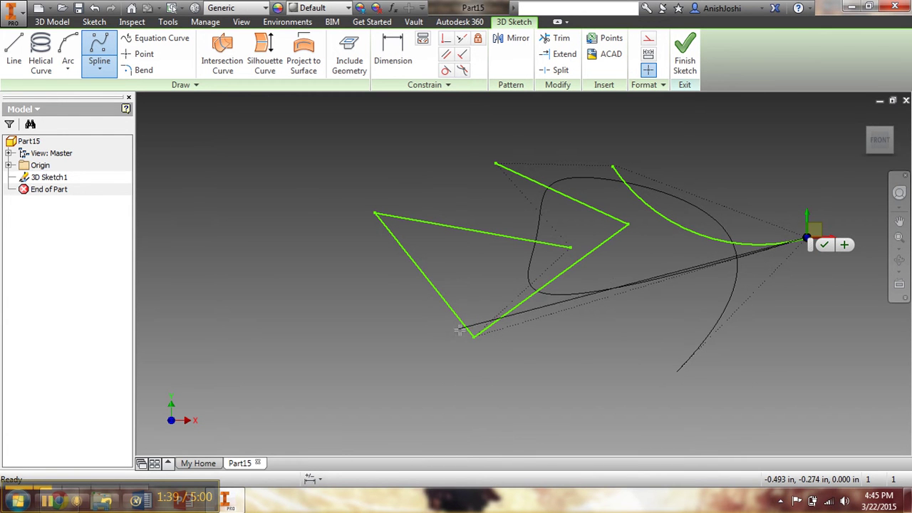
{"action": "left_click", "coordinate": [374, 213]}
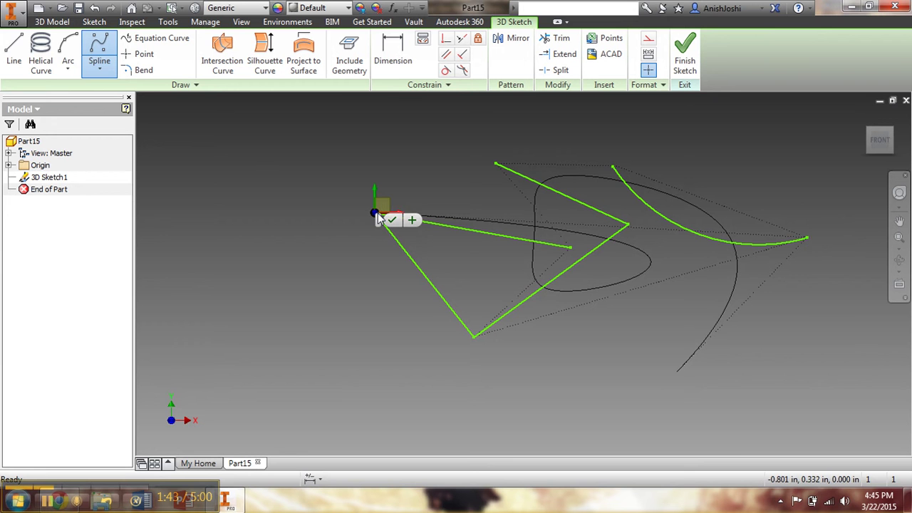
{"action": "key", "text": "Escape"}
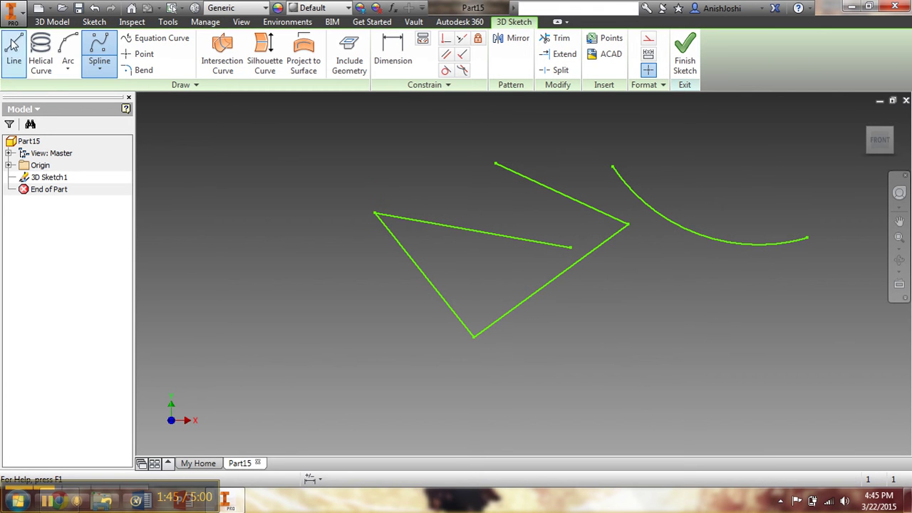
{"action": "key", "text": "Escape"}
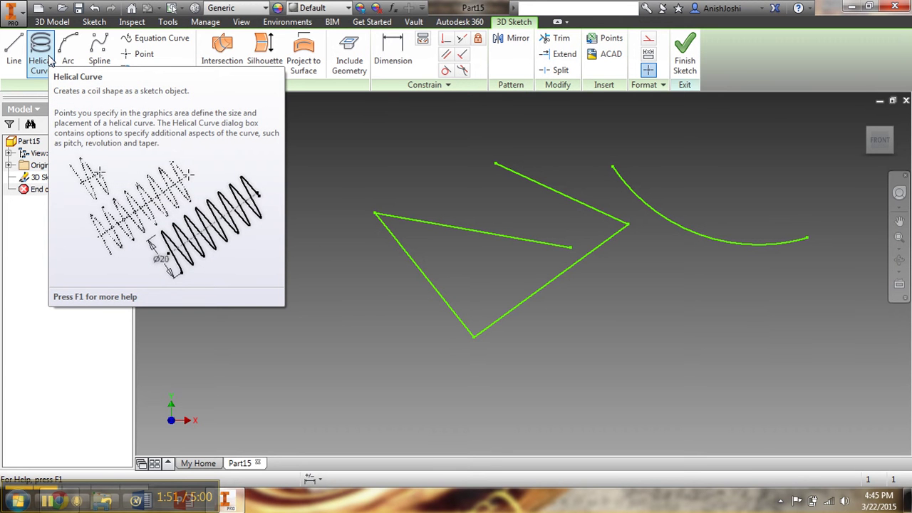
Place a counterclockwise Pitch and Revolution helical curve across the lines and arc, with a near-horizontal axis about 1.96 in long and a diameter about 1.25 in.
{"action": "left_click", "coordinate": [41, 57]}
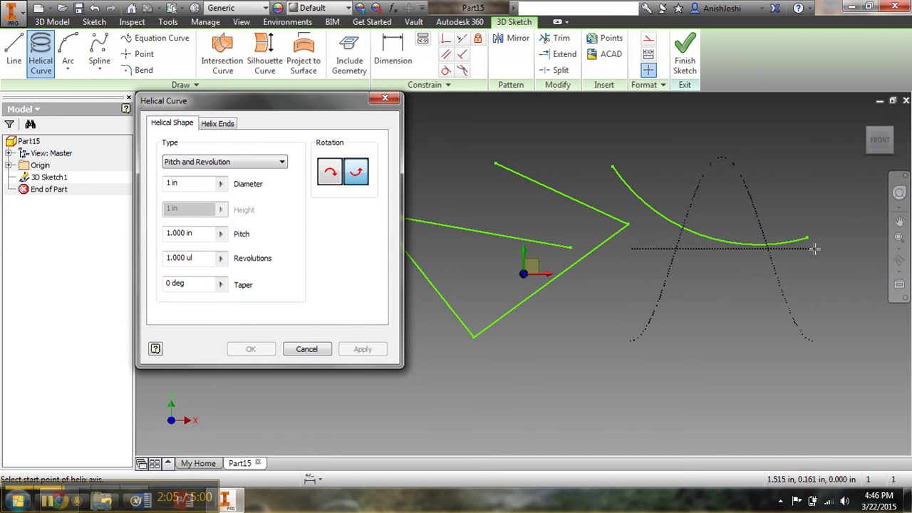
{"action": "left_click", "coordinate": [854, 241]}
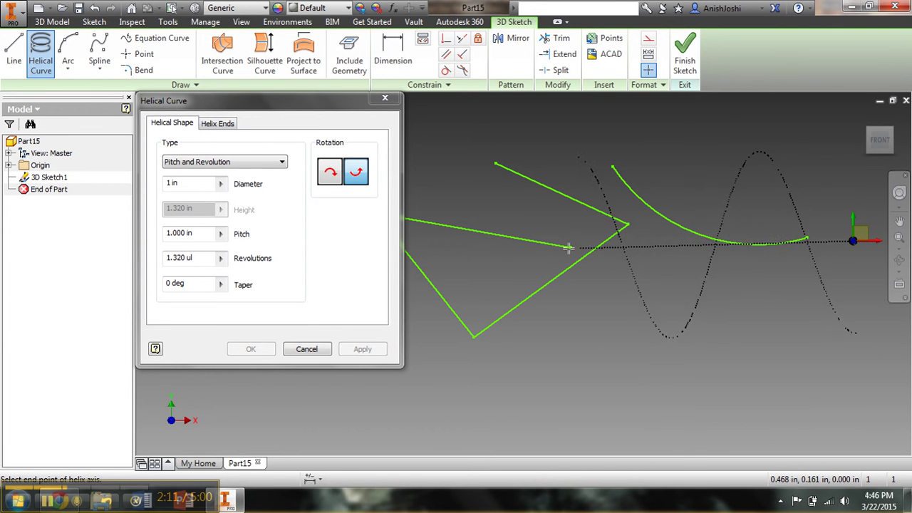
{"action": "left_click", "coordinate": [329, 176]}
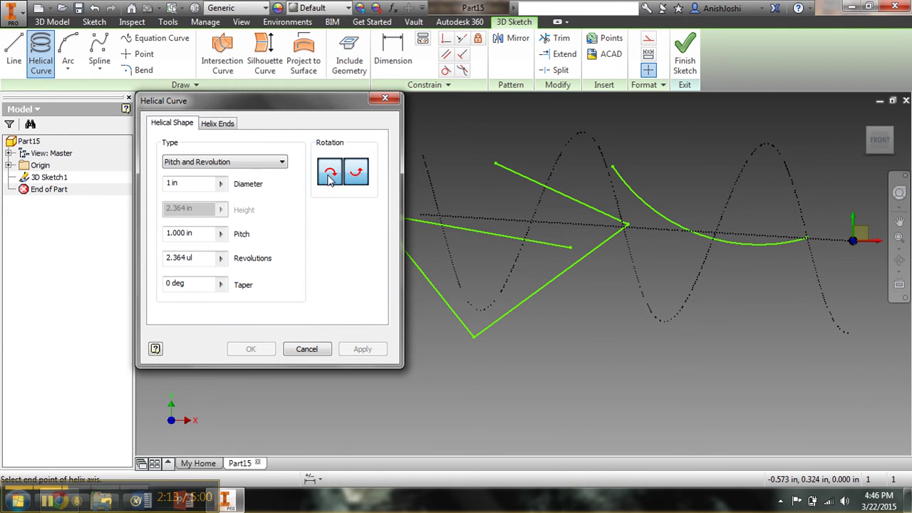
{"action": "left_click", "coordinate": [357, 176]}
{"action": "left_click", "coordinate": [340, 176]}
{"action": "left_click", "coordinate": [359, 179]}
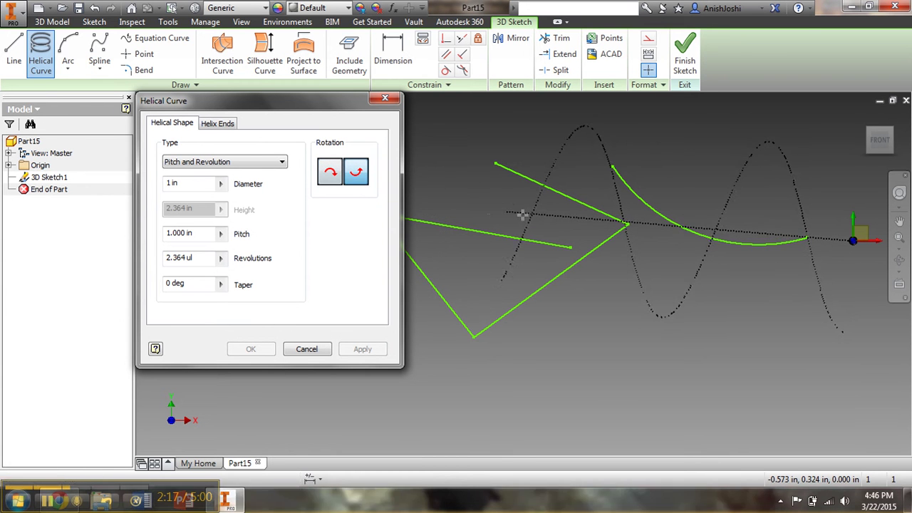
{"action": "left_click", "coordinate": [491, 235]}
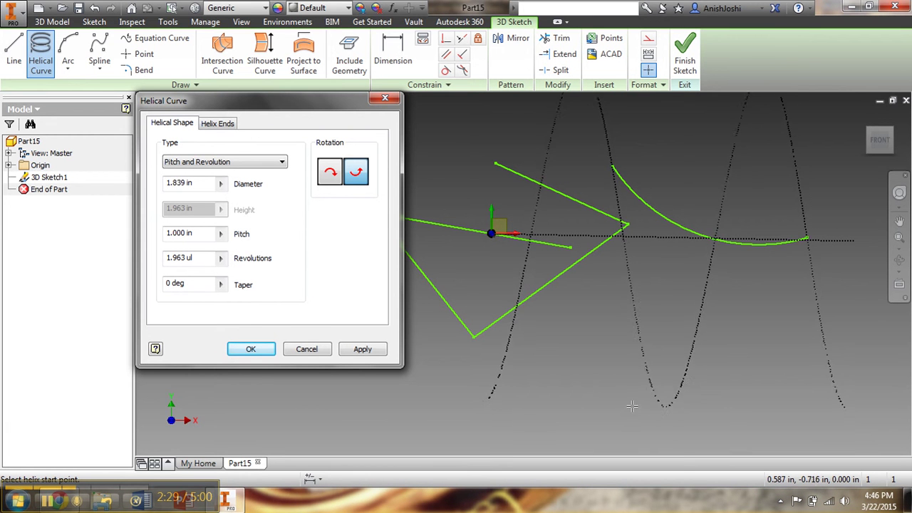
{"action": "left_click", "coordinate": [636, 351]}
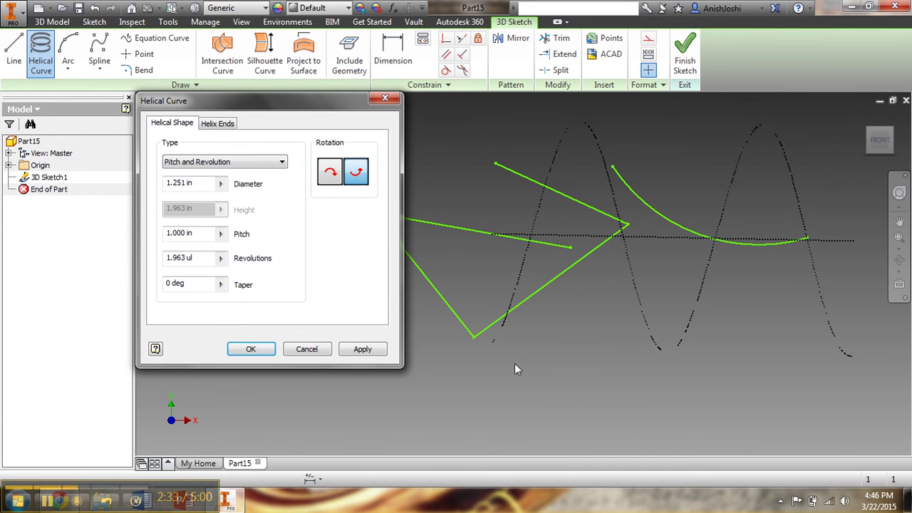
Set the helical curve to 2 revolutions, create it and close the Helical Curve settings.
{"action": "double_click", "coordinate": [178, 258]}
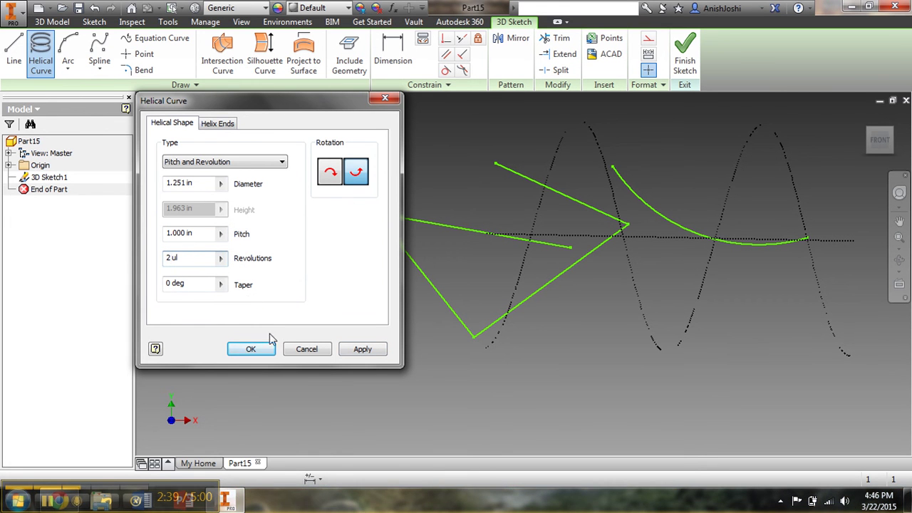
{"action": "left_click", "coordinate": [364, 350]}
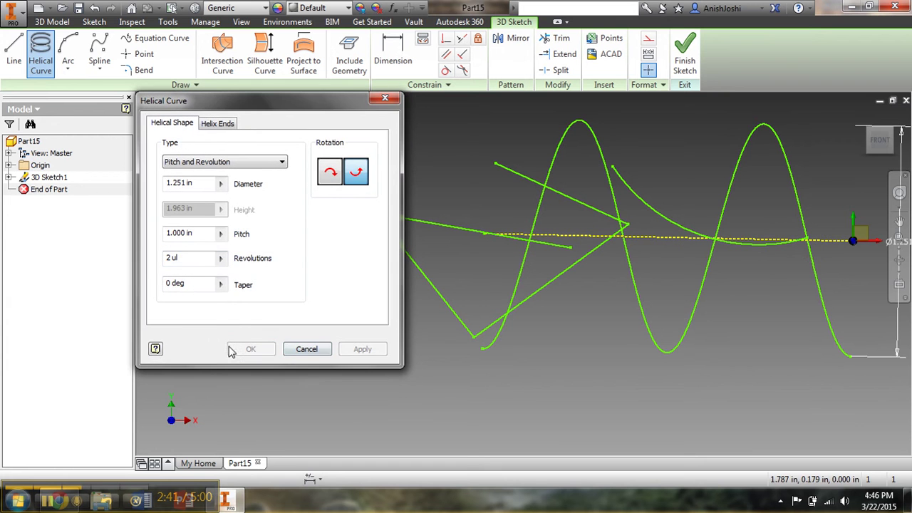
{"action": "left_click", "coordinate": [385, 99]}
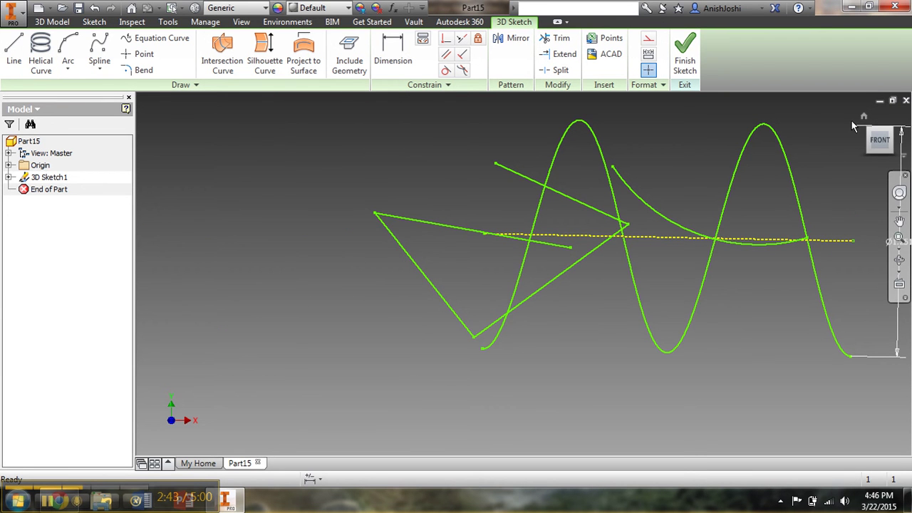
Examine the helix and the other 3D sketch curves from the home, front, left, back and rear isometric views.
{"action": "left_click", "coordinate": [864, 119]}
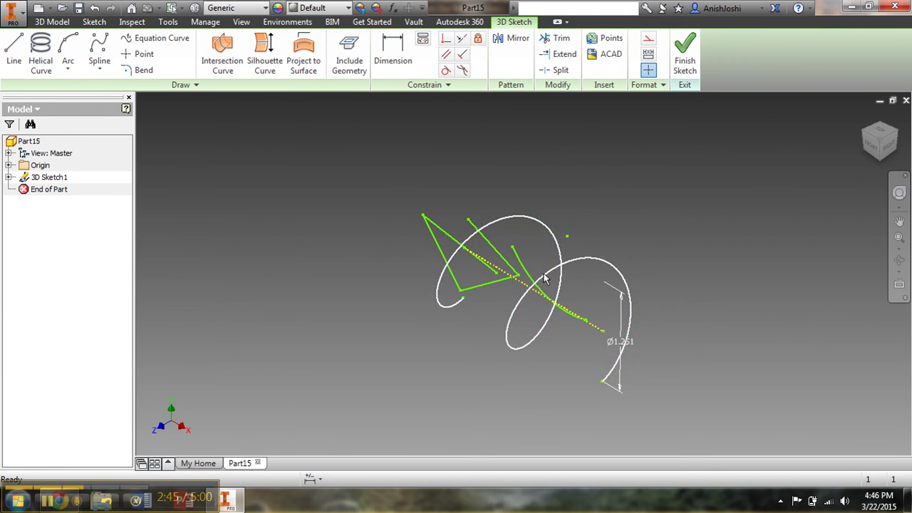
{"action": "left_click", "coordinate": [601, 262]}
{"action": "left_click", "coordinate": [688, 191]}
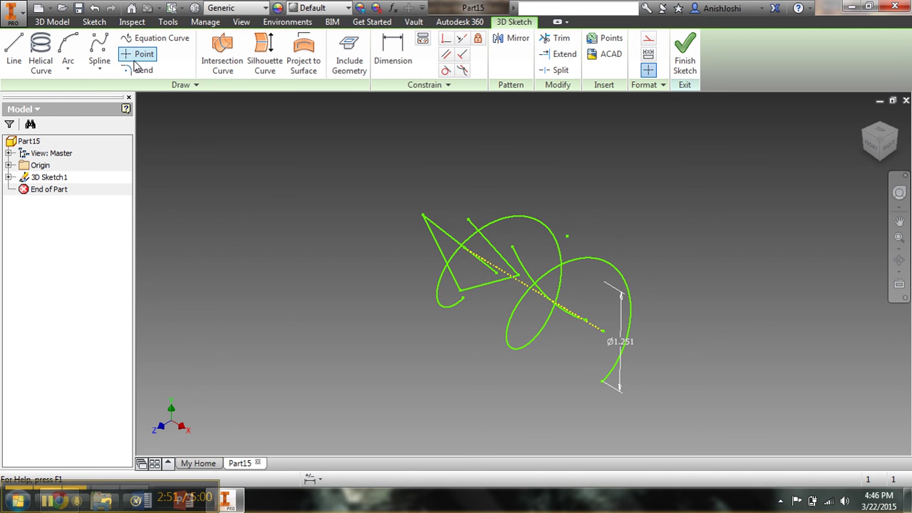
{"action": "left_click", "coordinate": [871, 146]}
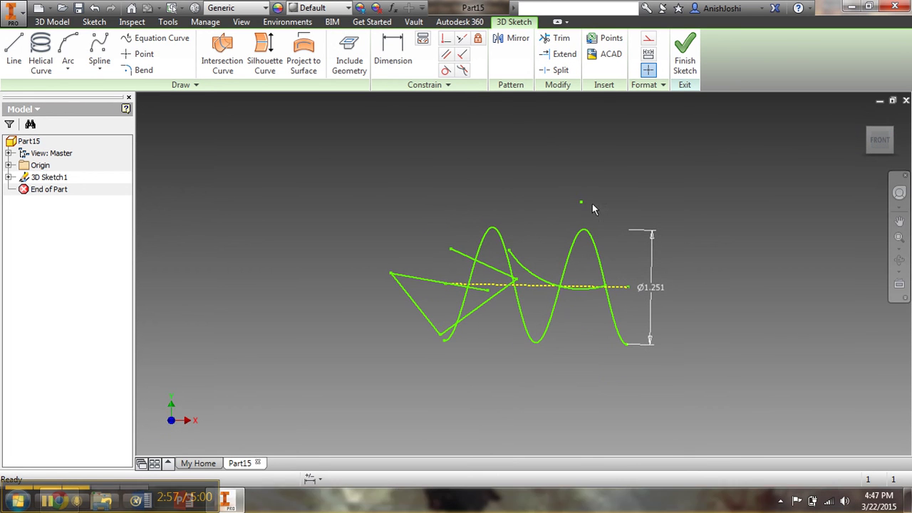
{"action": "left_click_drag", "start_coordinate": [604, 218], "coordinate": [541, 176]}
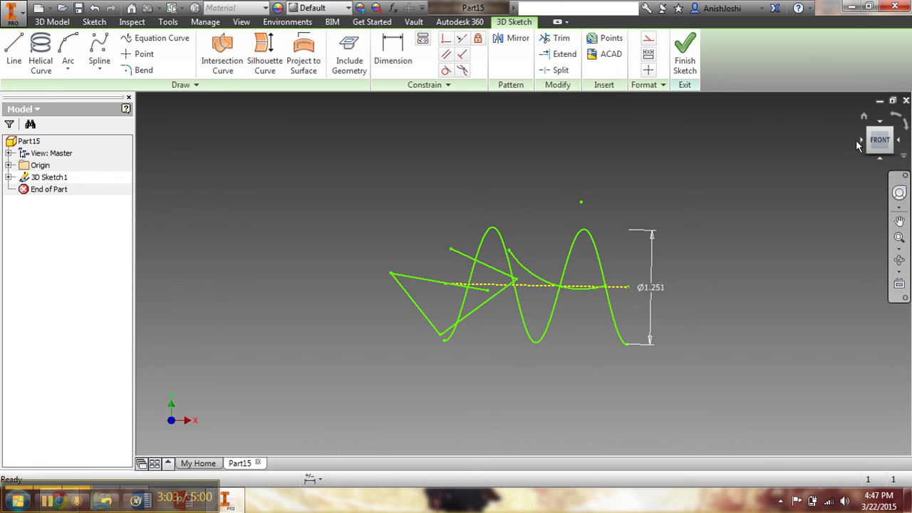
{"action": "left_click", "coordinate": [859, 140]}
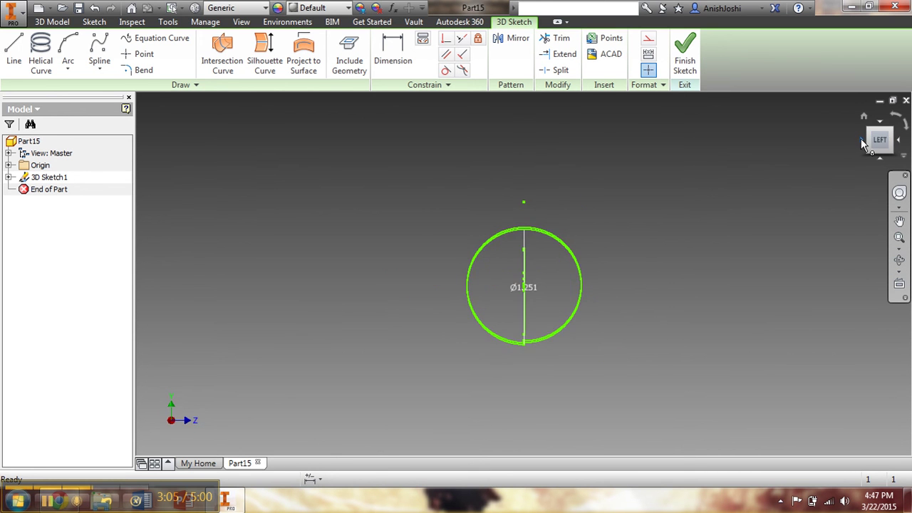
{"action": "left_click", "coordinate": [862, 143]}
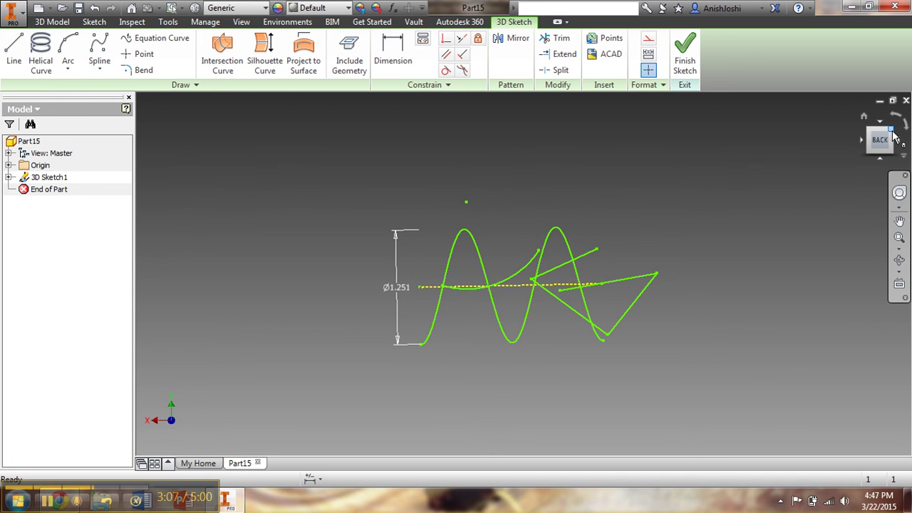
{"action": "left_click", "coordinate": [892, 136]}
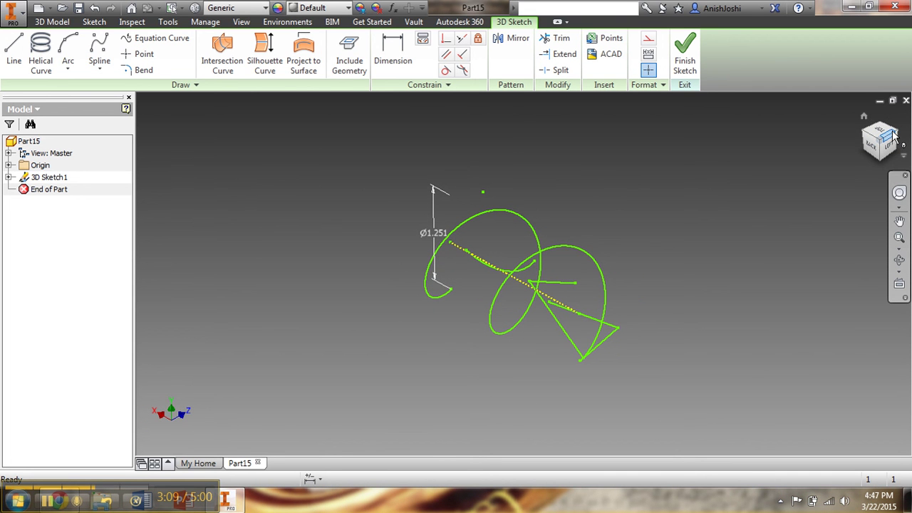